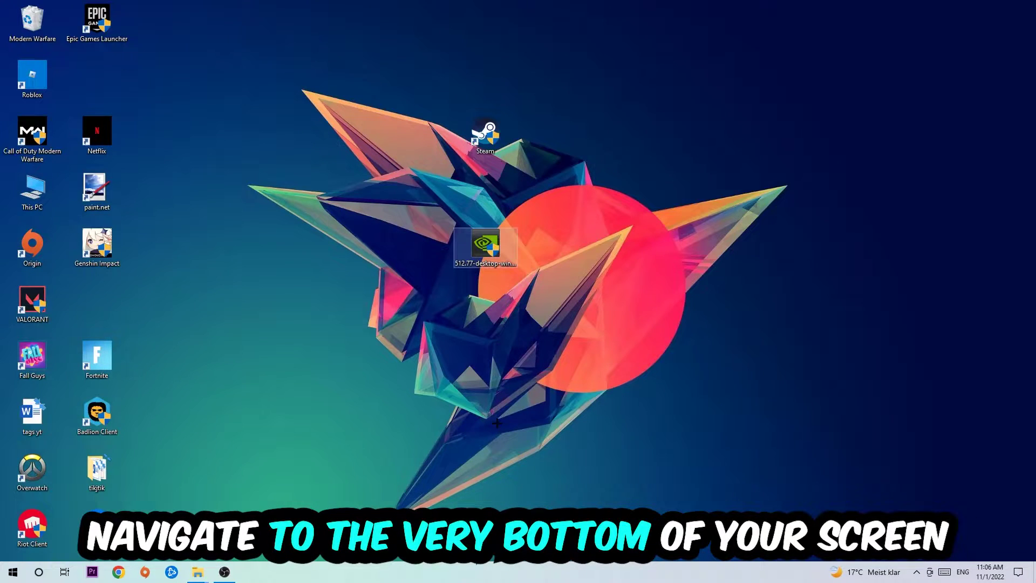
# - Open and maximize Task Manager, then end the Google Chrome process
pyautogui.rightClick(446, 575)
pyautogui.click(465, 527)
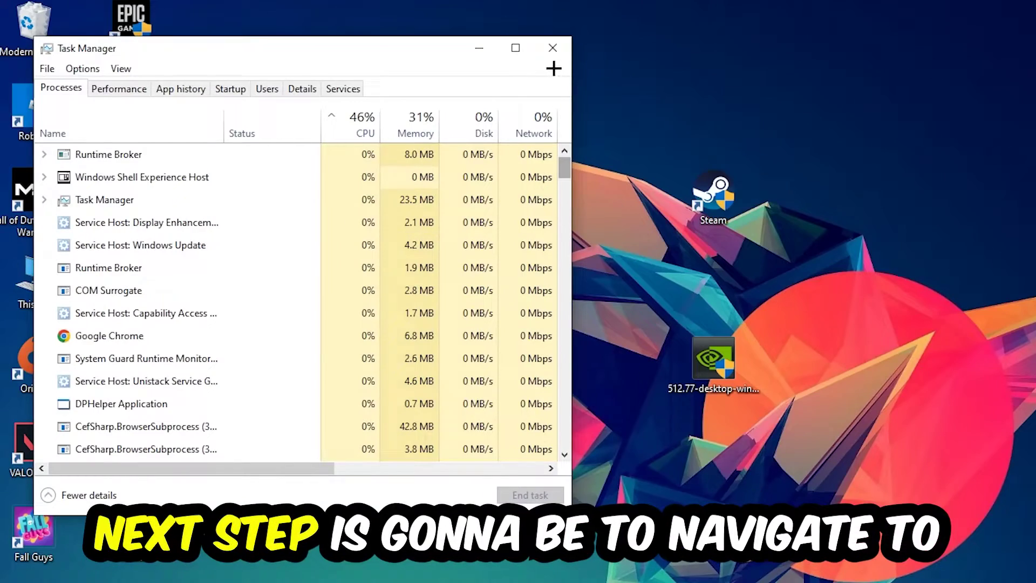
pyautogui.doubleClick(518, 24)
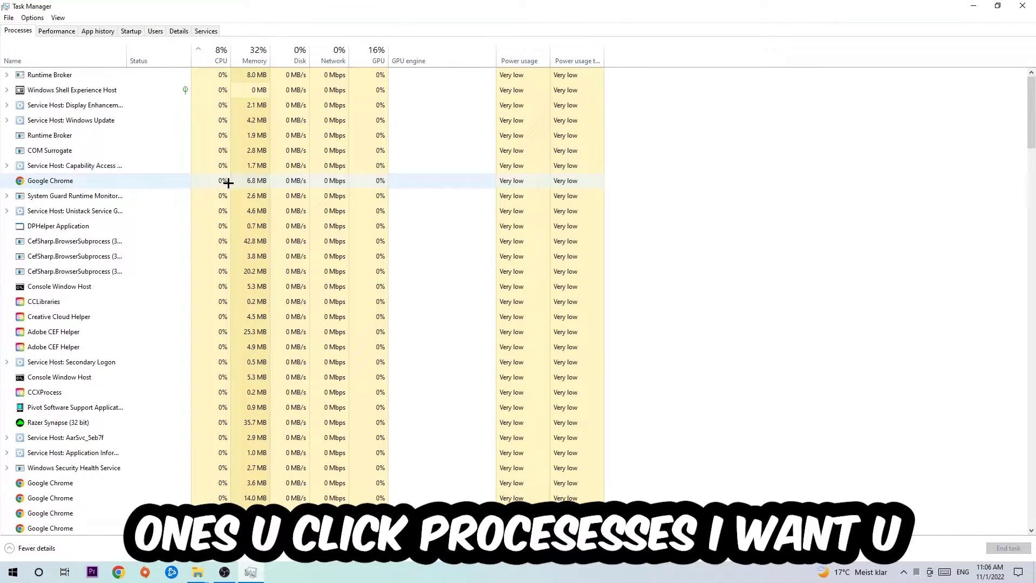
pyautogui.click(277, 183)
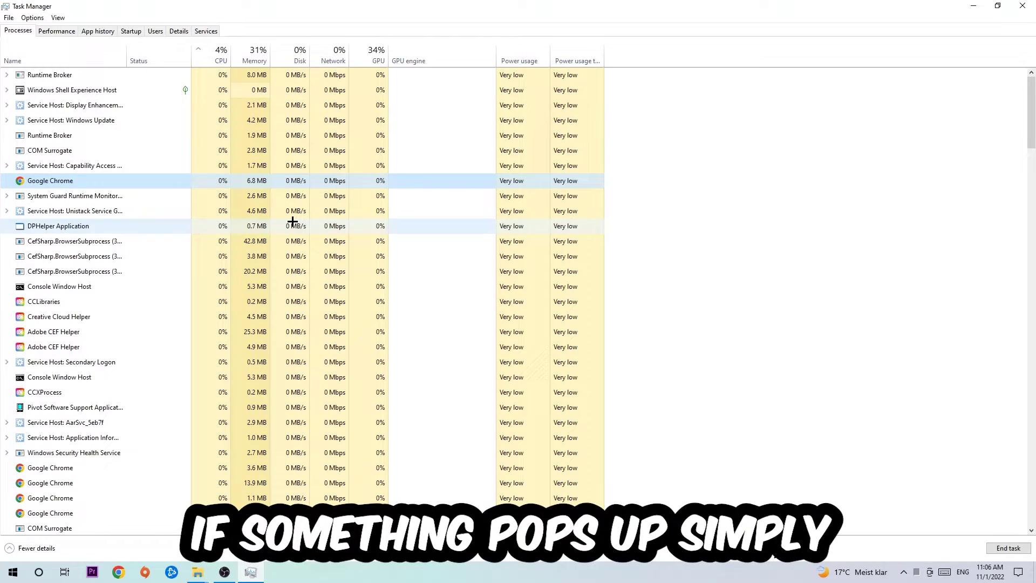
pyautogui.rightClick(128, 180)
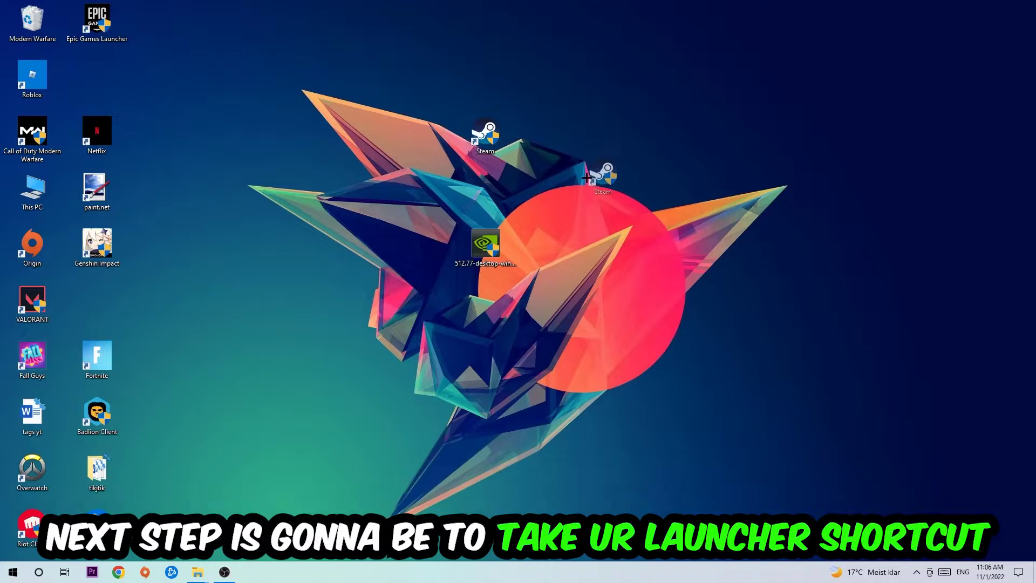
# - Reposition the Steam desktop shortcut and run Steam as administrator
pyautogui.moveTo(485, 134); pyautogui.dragTo(612, 186)
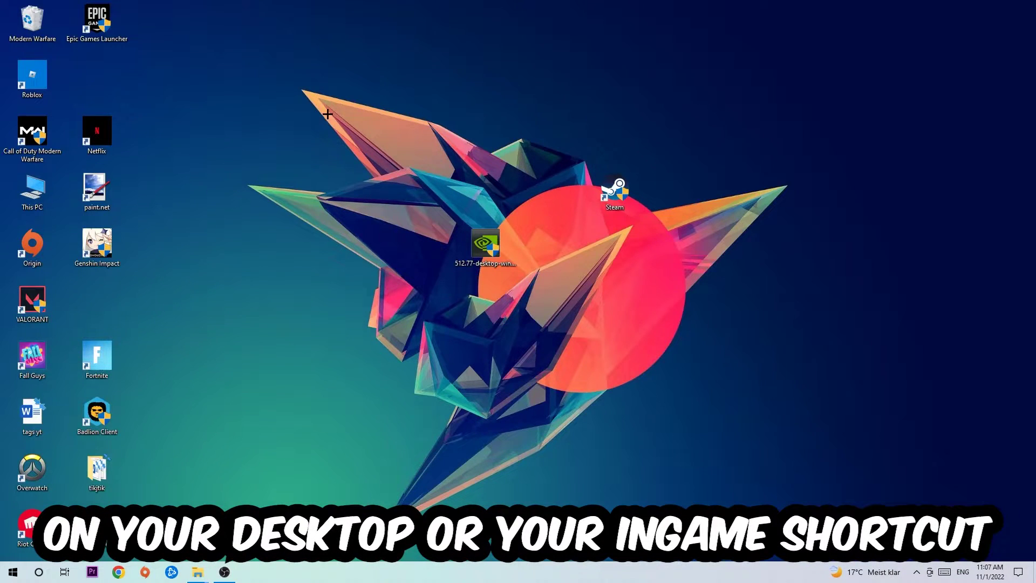
pyautogui.moveTo(615, 191); pyautogui.dragTo(413, 133)
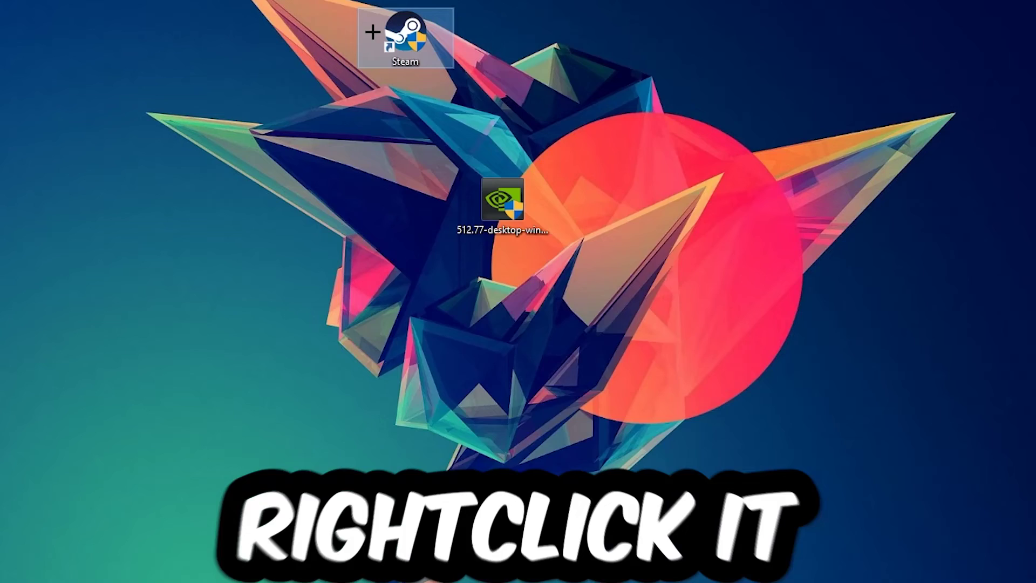
pyautogui.rightClick(372, 33)
pyautogui.click(492, 188)
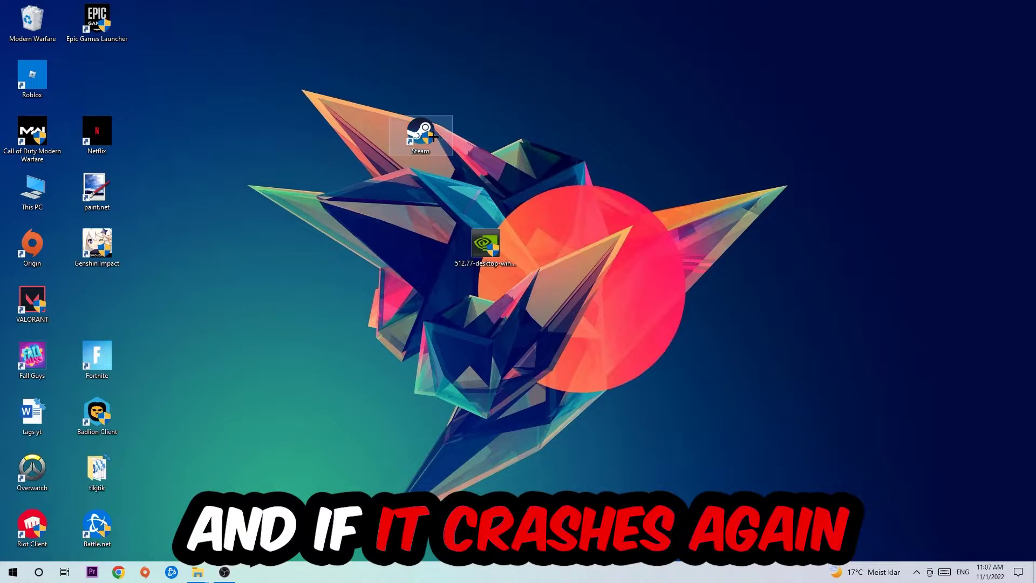
# - Set the Steam shortcut's compatibility properties to Windows 8 mode with administrator rights
pyautogui.moveTo(402, 128); pyautogui.dragTo(337, 185)
pyautogui.rightClick(336, 184)
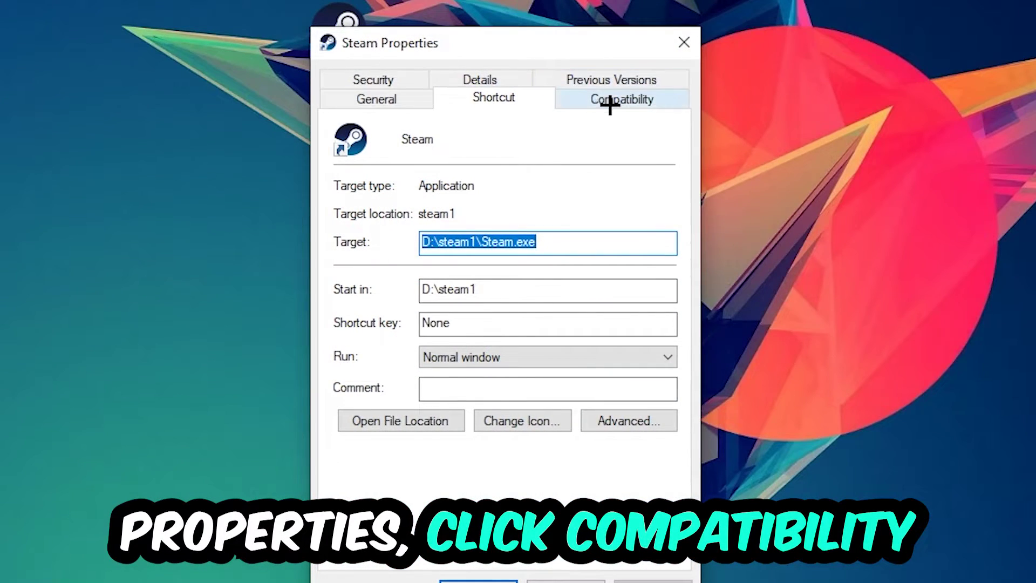
pyautogui.click(608, 102)
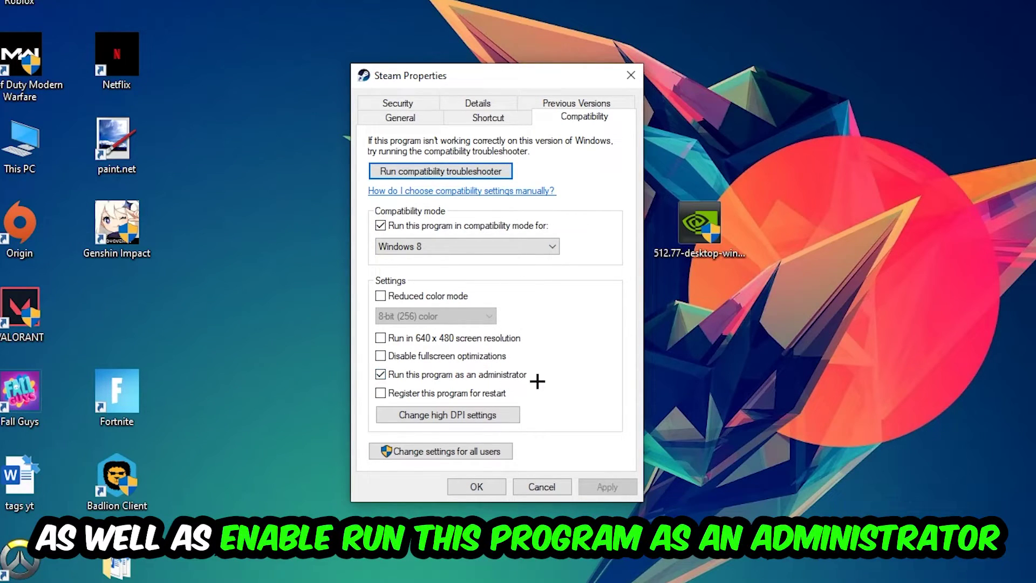
pyautogui.click(479, 487)
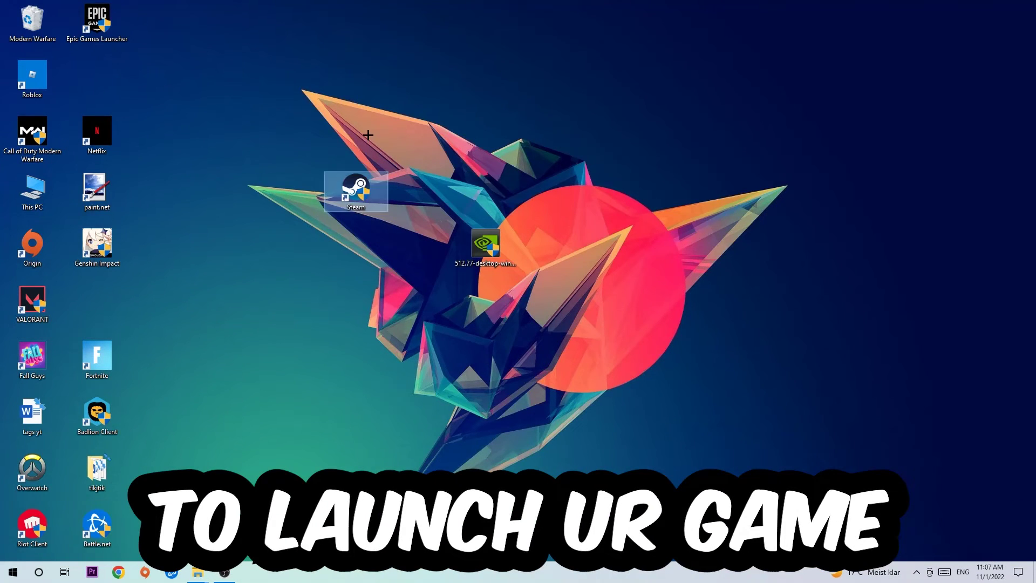
pyautogui.click(368, 135)
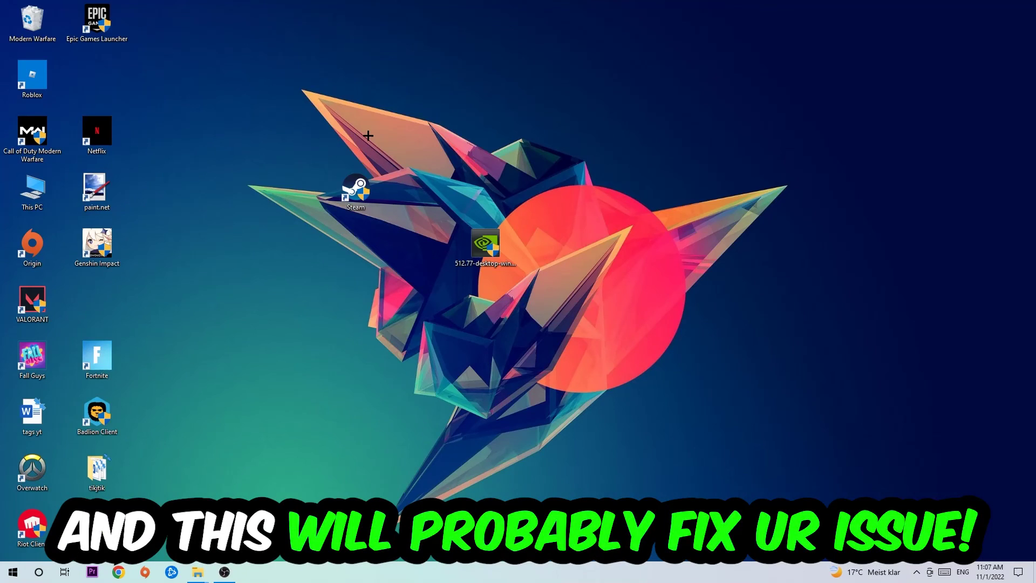